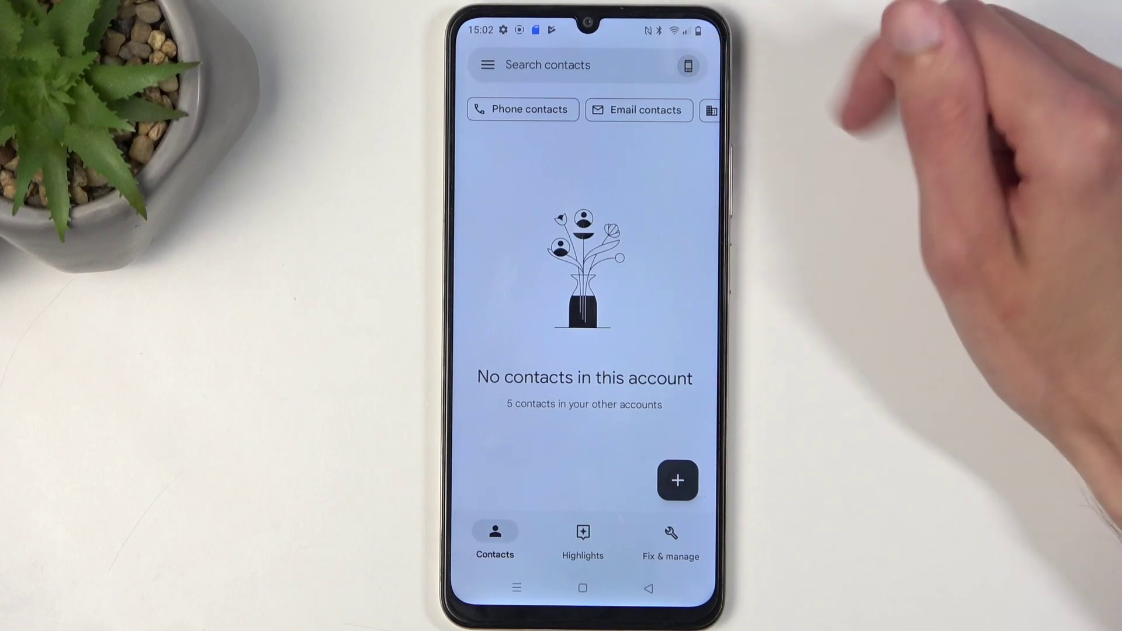
# - Glance at the account list, dismiss it, and go to the Fix & manage page
pyautogui.click(688, 65)
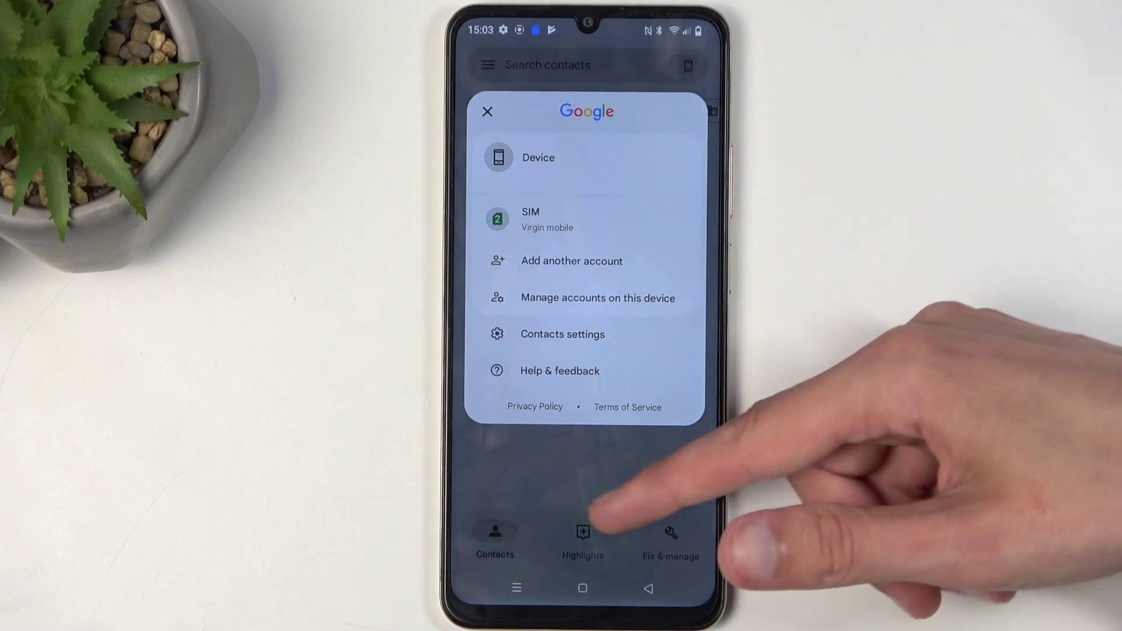
pyautogui.click(615, 501)
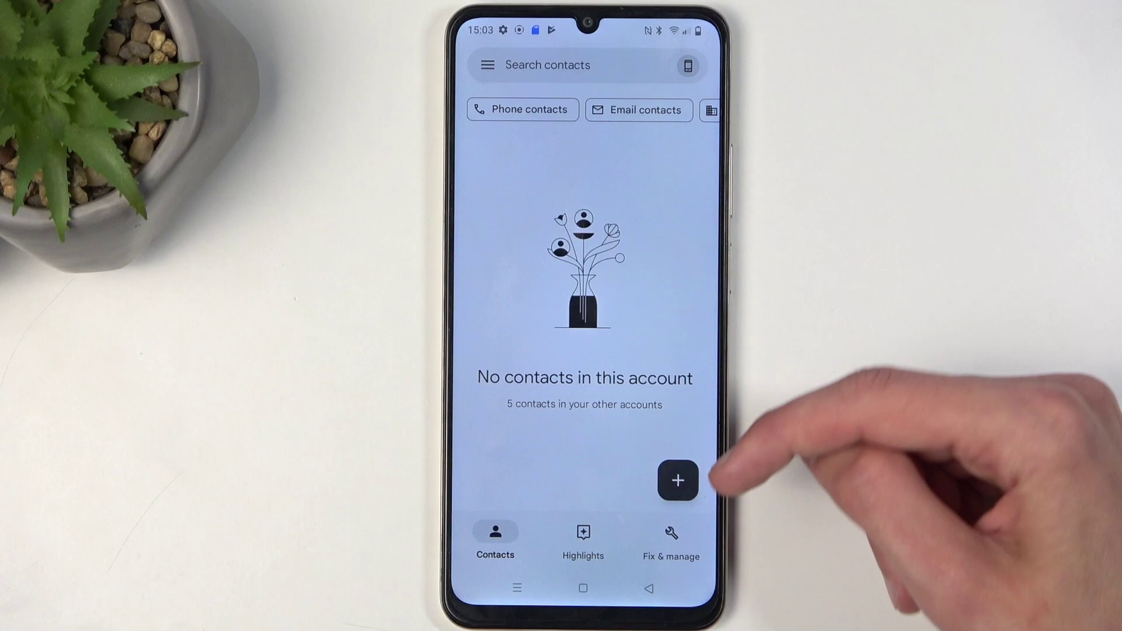
pyautogui.click(670, 539)
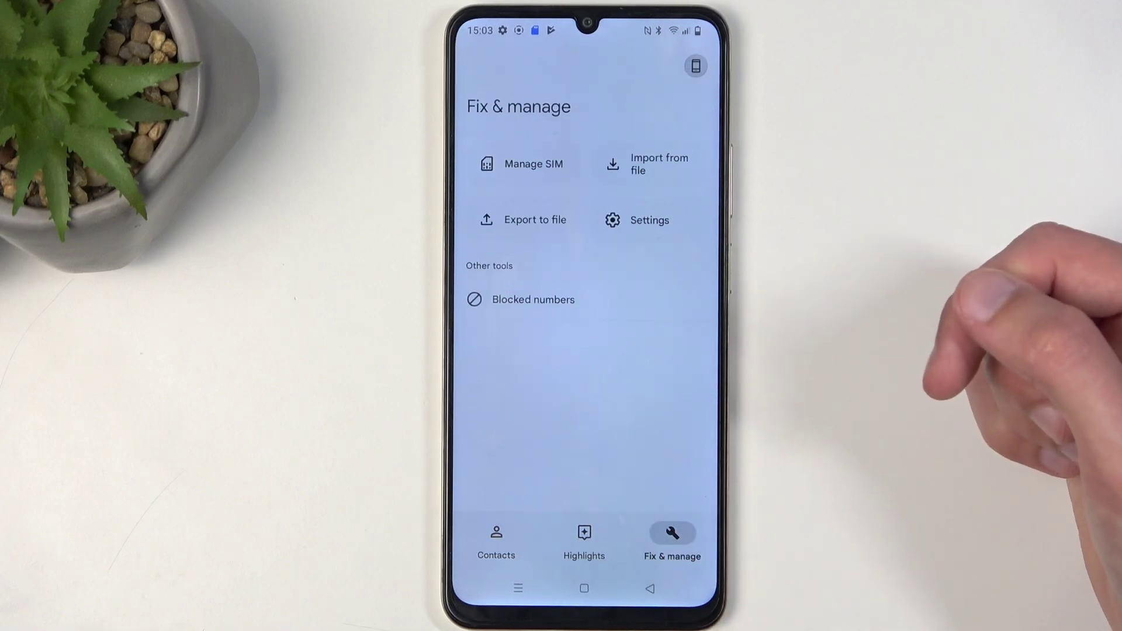
# - Open Manage SIM and untick 'Zadzwon do mnie' so only four contacts import
pyautogui.click(526, 164)
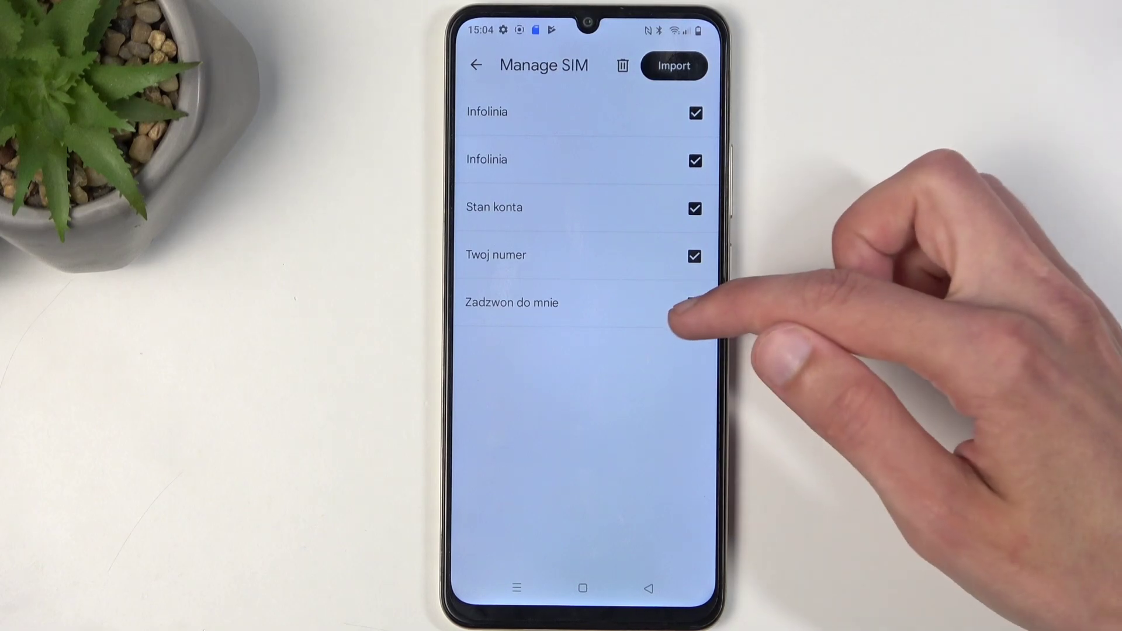
pyautogui.click(695, 303)
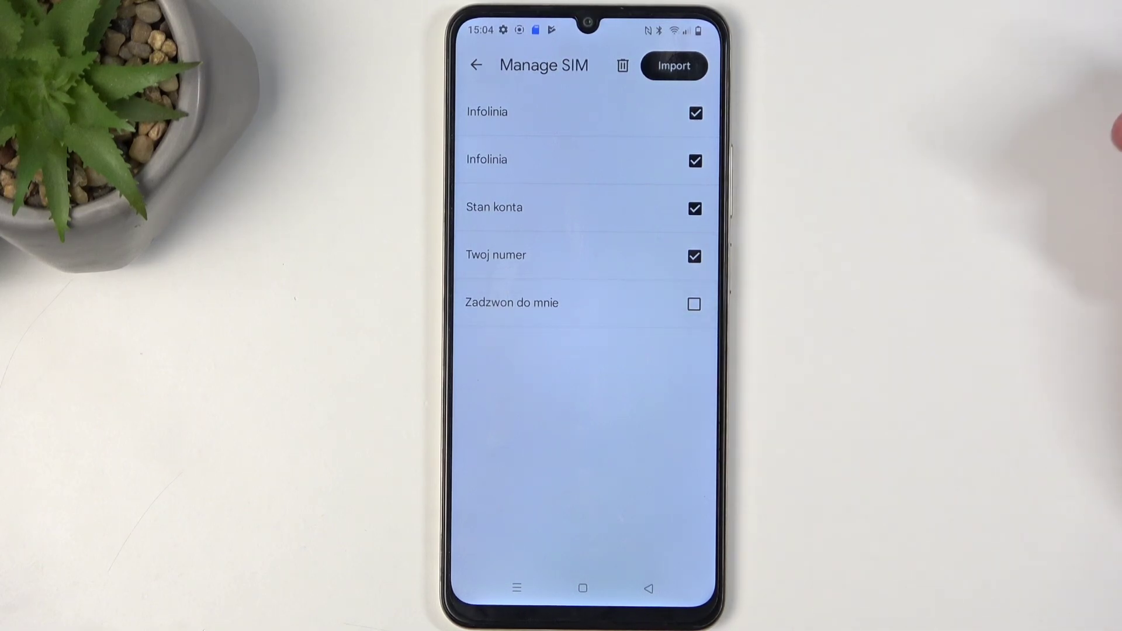
# - Import the four selected SIM contacts and return to the nine-contact list
pyautogui.click(675, 66)
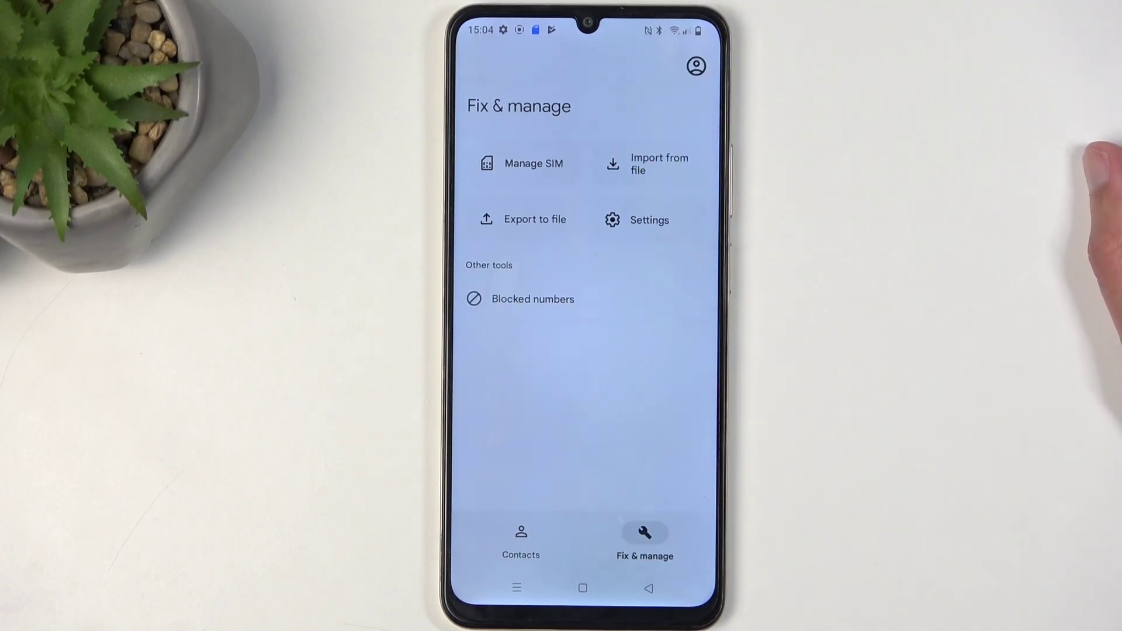
pyautogui.click(520, 539)
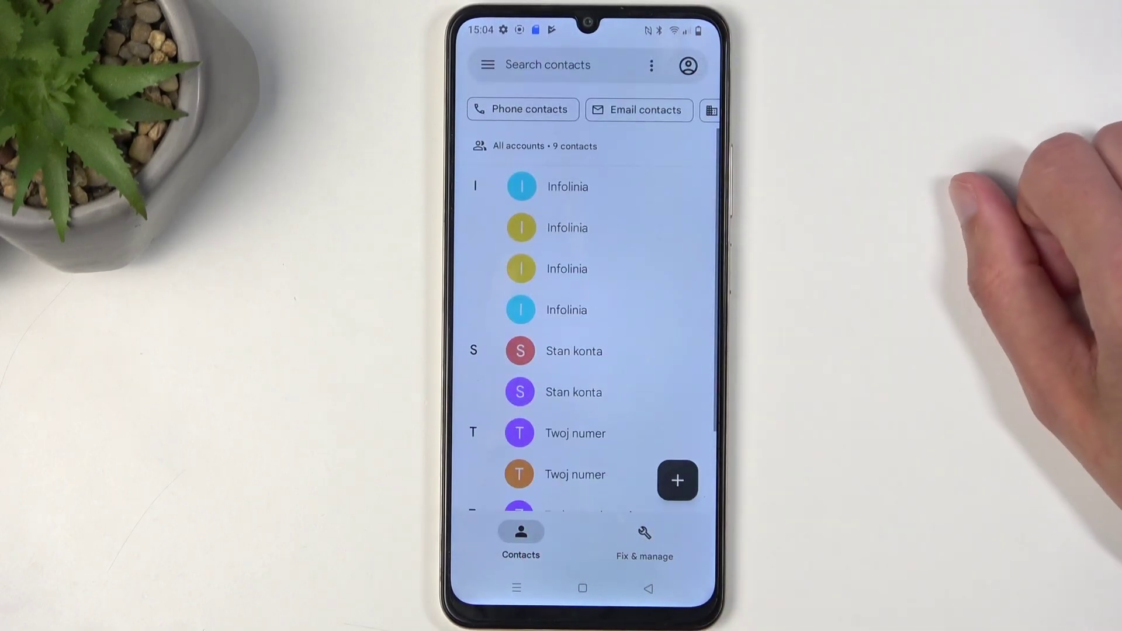
pyautogui.scroll(-3, 579, 351)
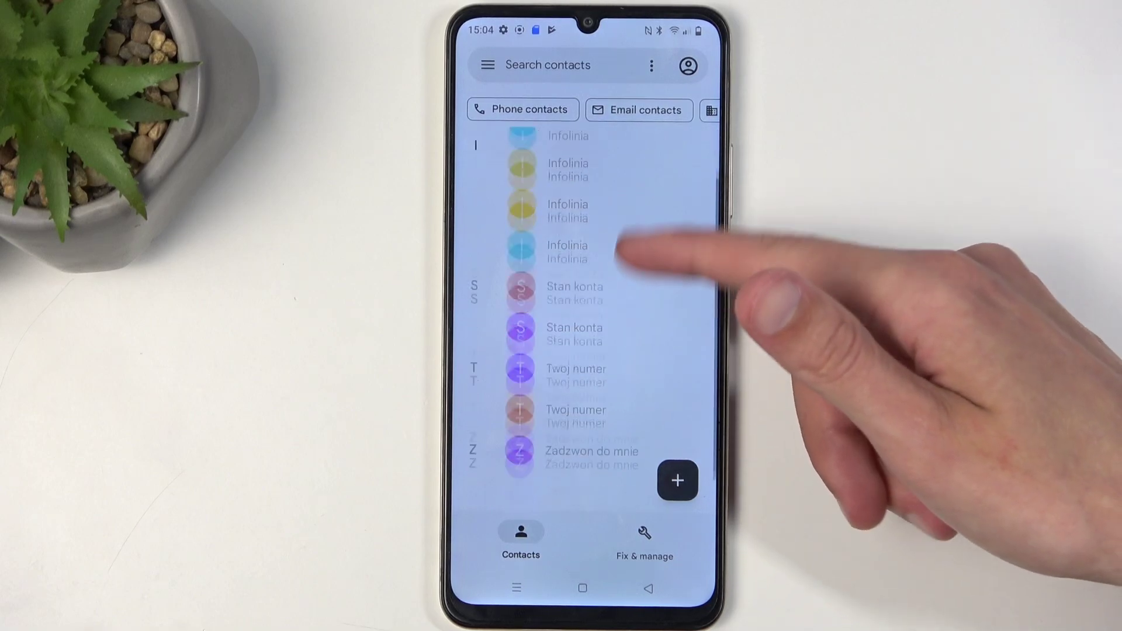
pyautogui.scroll(3, 578, 263)
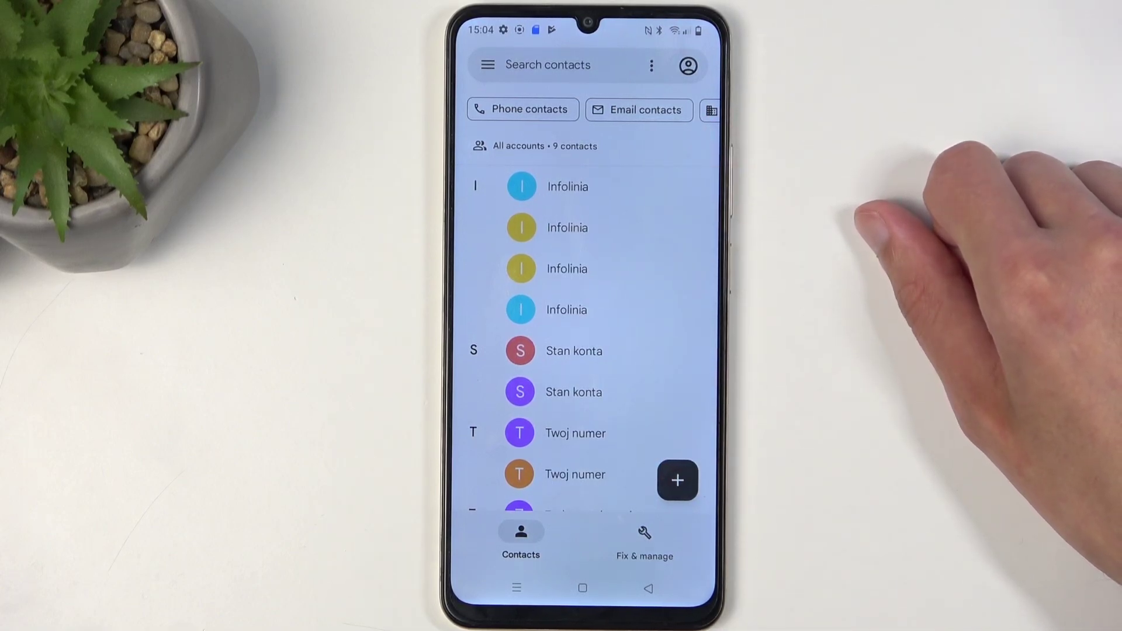
# - Filter the list to the Device account's four contacts, then go to the home screen
pyautogui.click(688, 65)
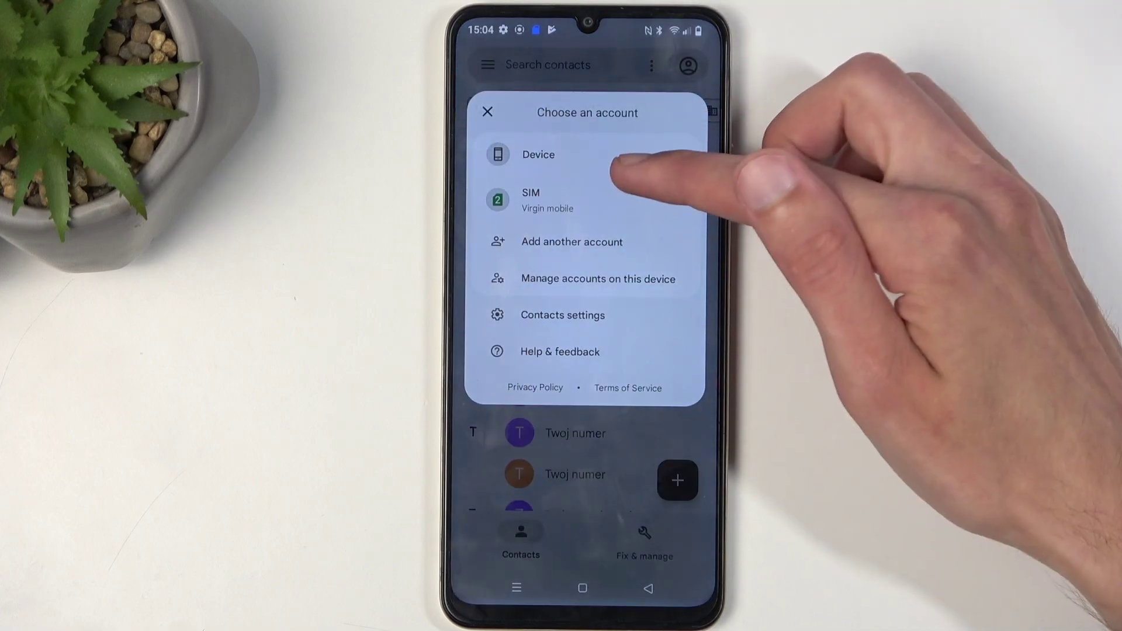
pyautogui.click(562, 155)
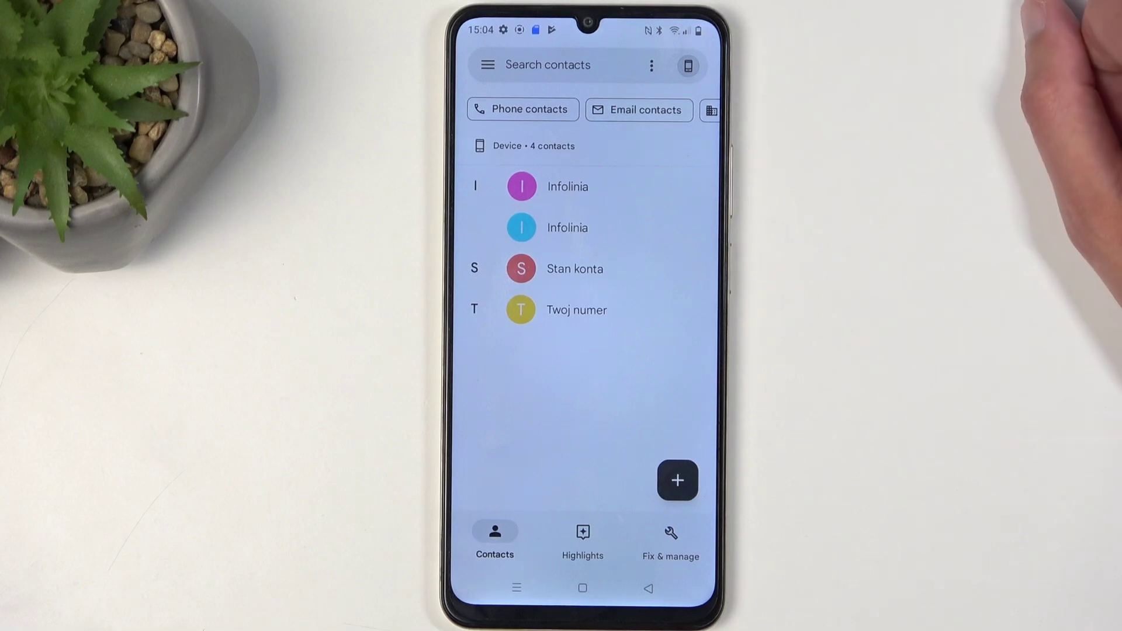
pyautogui.click(583, 589)
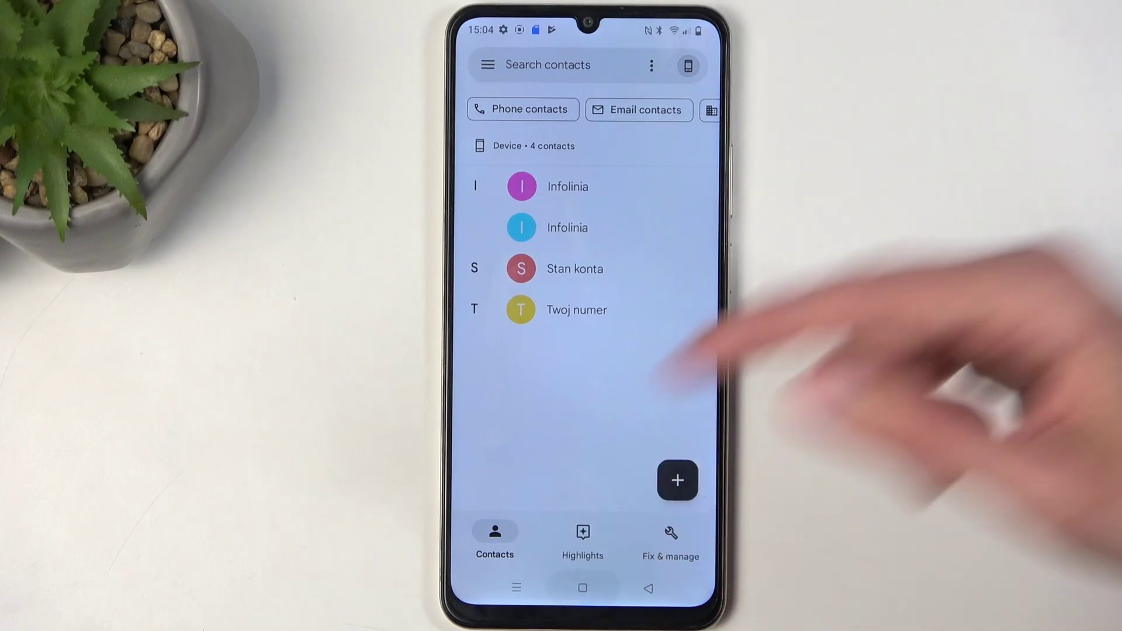